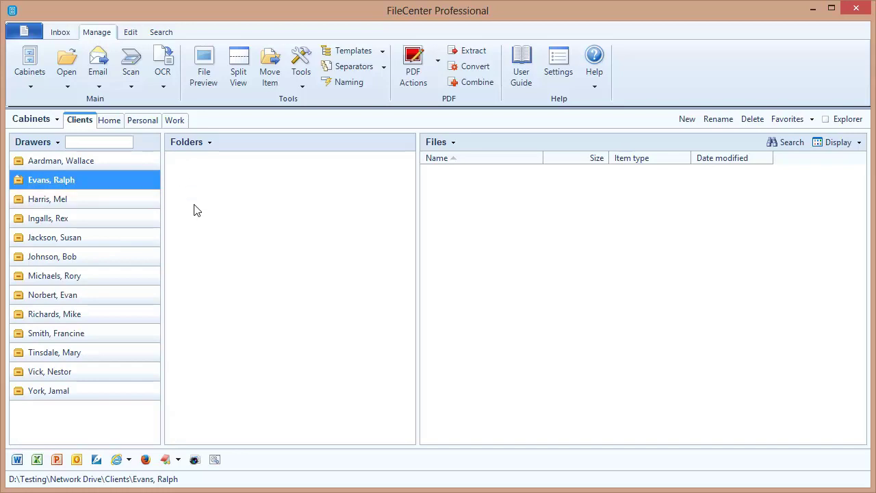
Apply the Tax Matters folder template to the selected client's drawer and expand the new Tax Matters folder
click(54, 145)
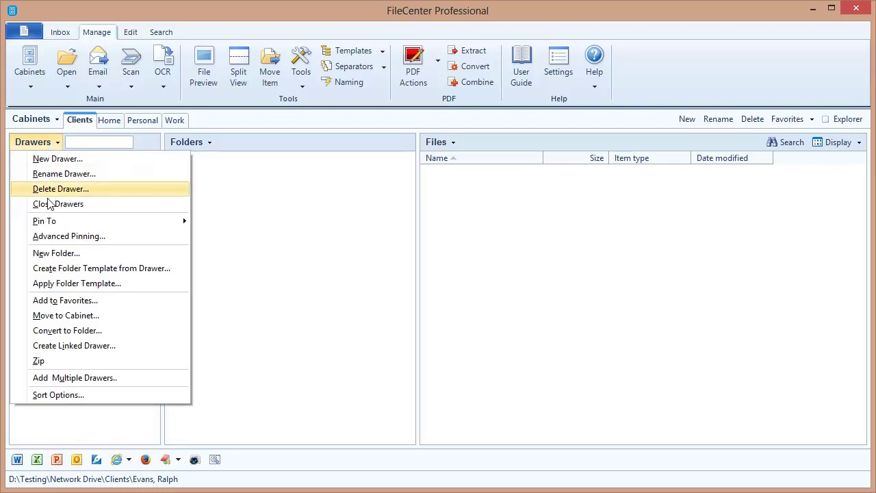
click(135, 287)
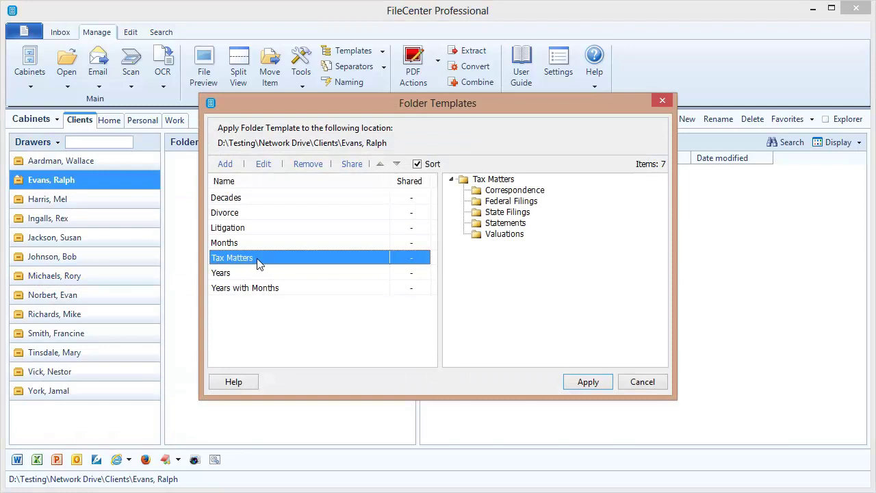
click(593, 385)
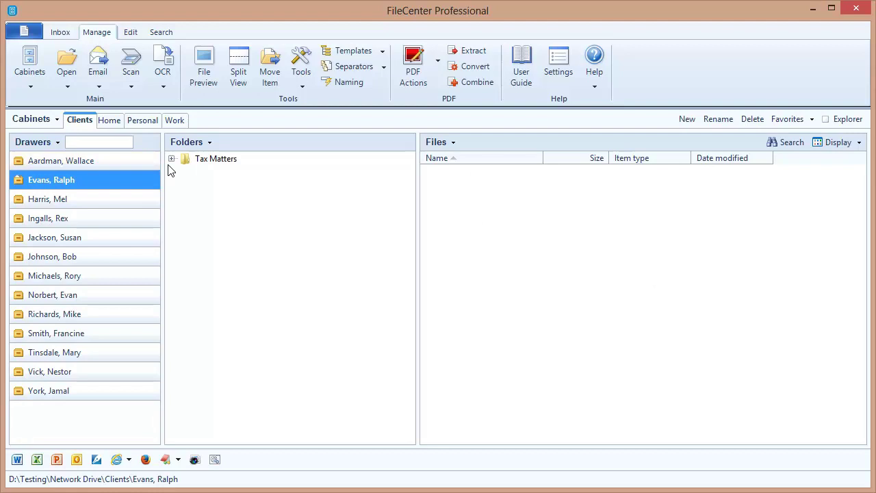
click(171, 160)
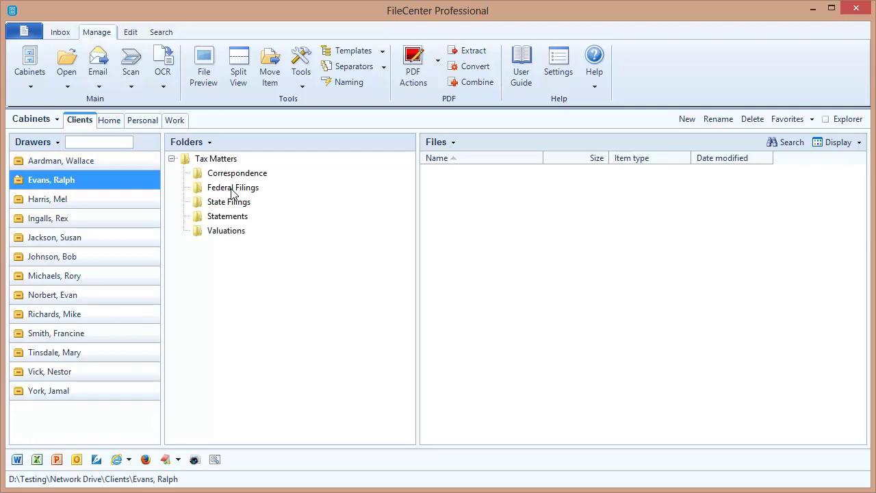
Apply the Months folder template to the Valuations folder under Tax Matters and expand that folder
click(216, 231)
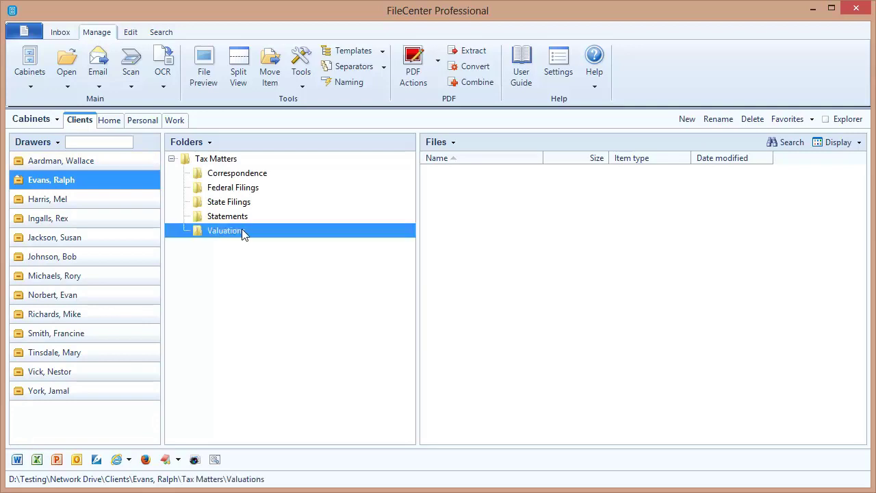
click(203, 142)
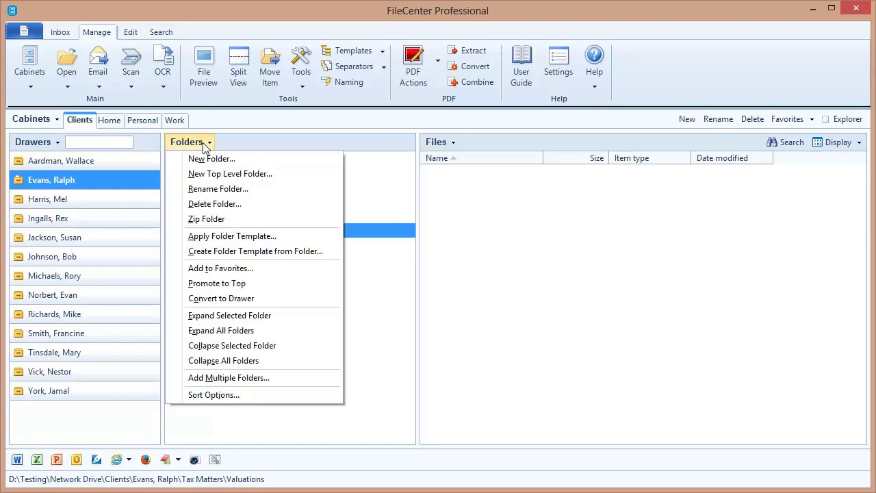
click(293, 239)
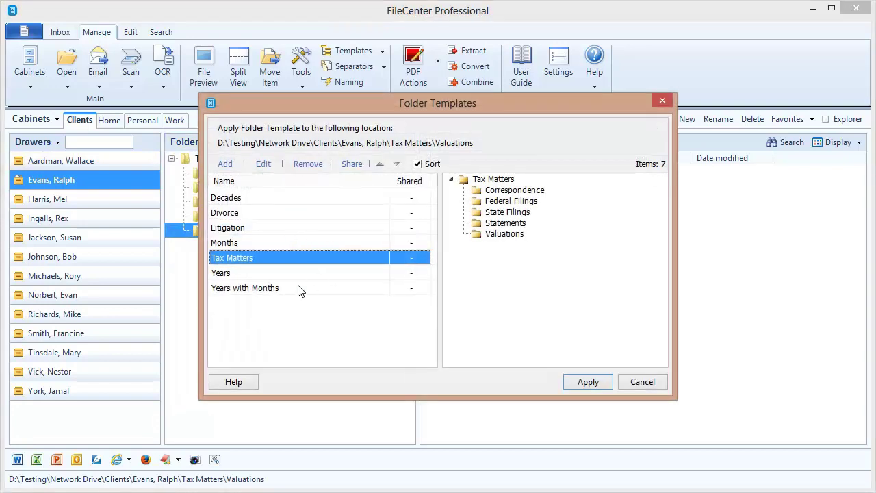
click(254, 242)
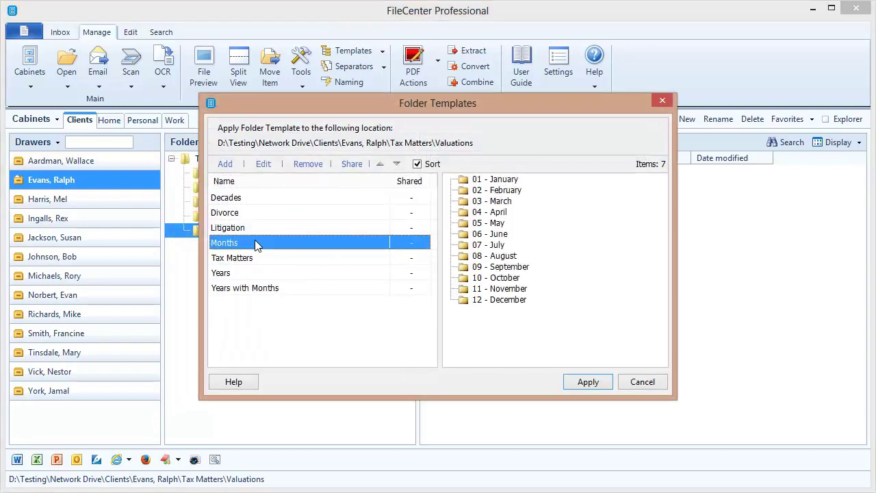
click(587, 382)
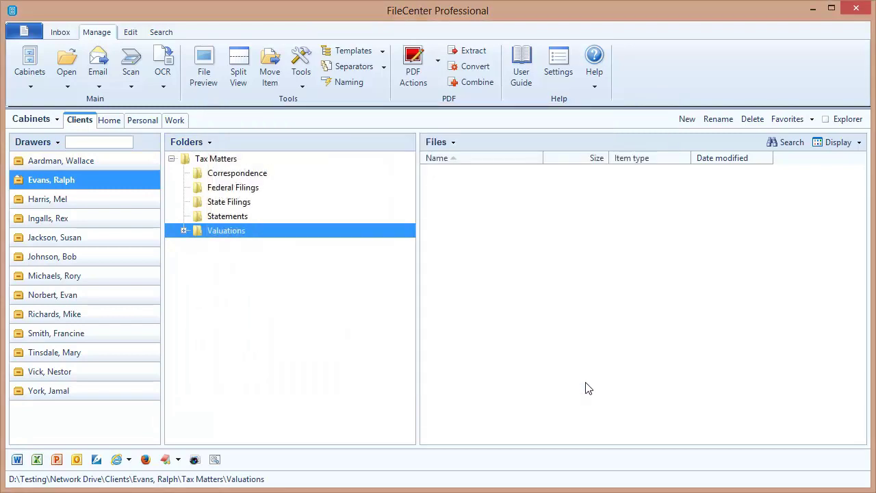
click(183, 231)
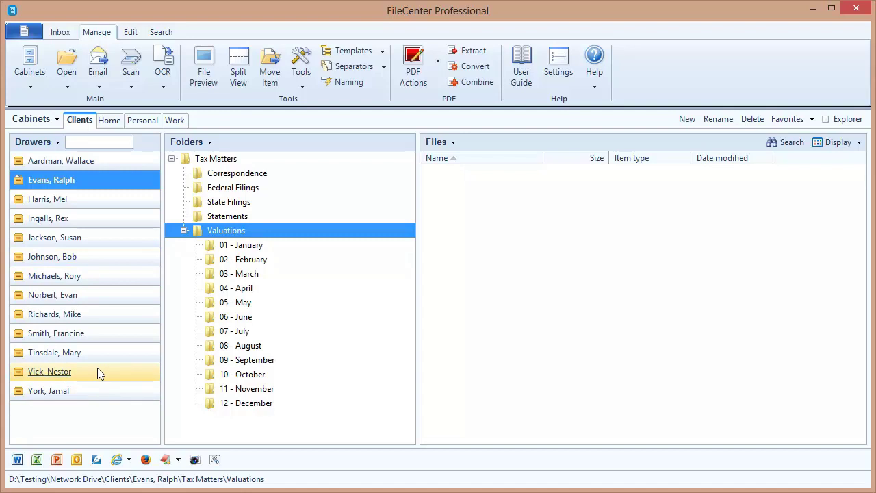
right_click(81, 122)
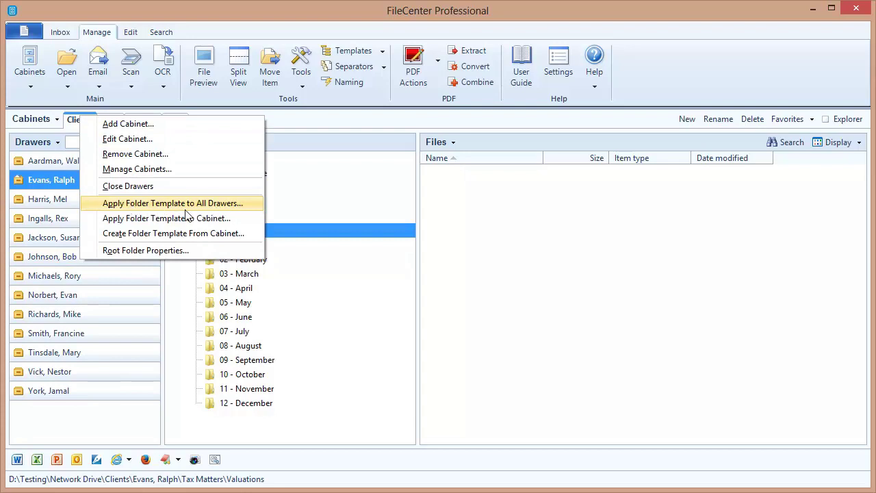
click(251, 205)
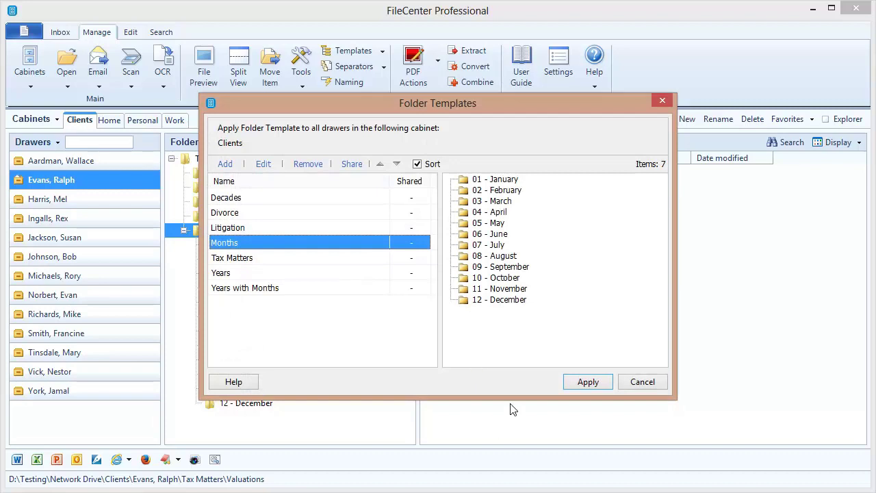
click(642, 384)
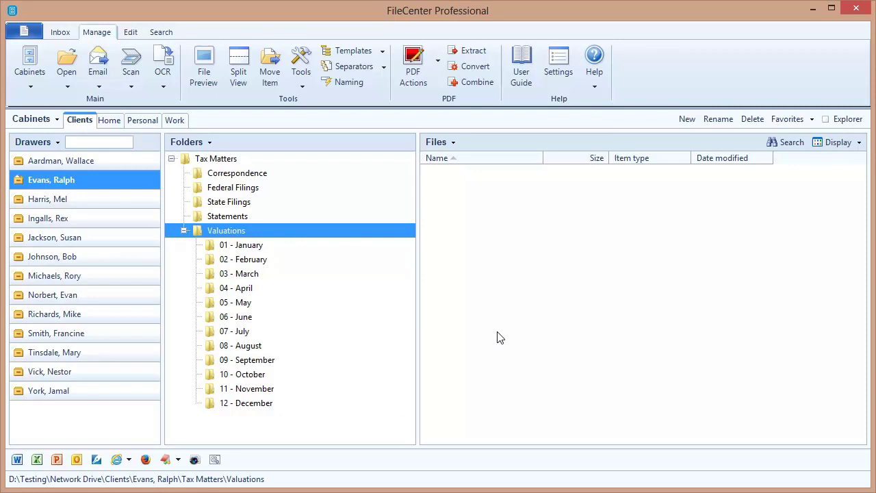
Review the Years with Months, Years and Tax Matters folder templates, and view the Tax Matters template's editor without changing it
click(344, 54)
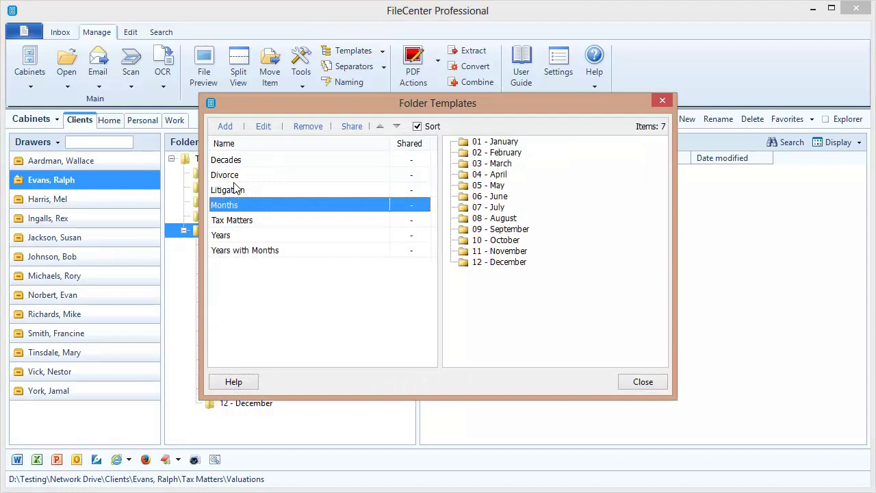
click(243, 251)
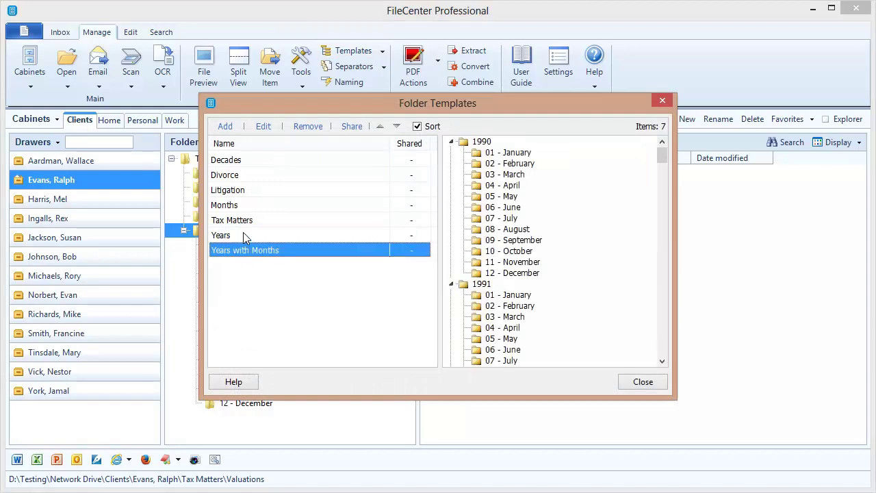
click(243, 233)
click(249, 219)
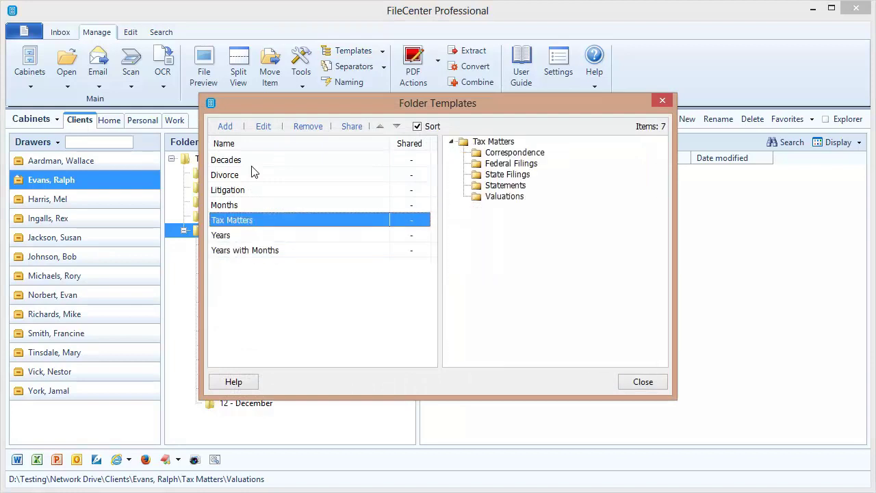
click(264, 126)
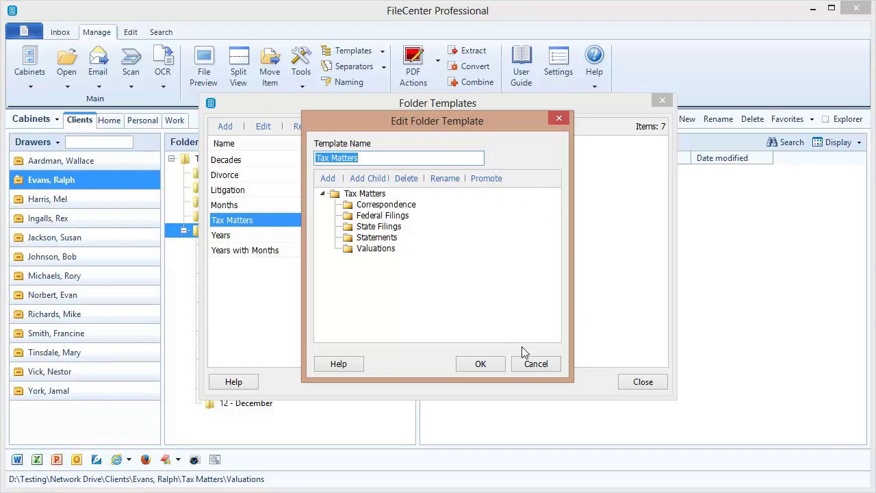
click(535, 364)
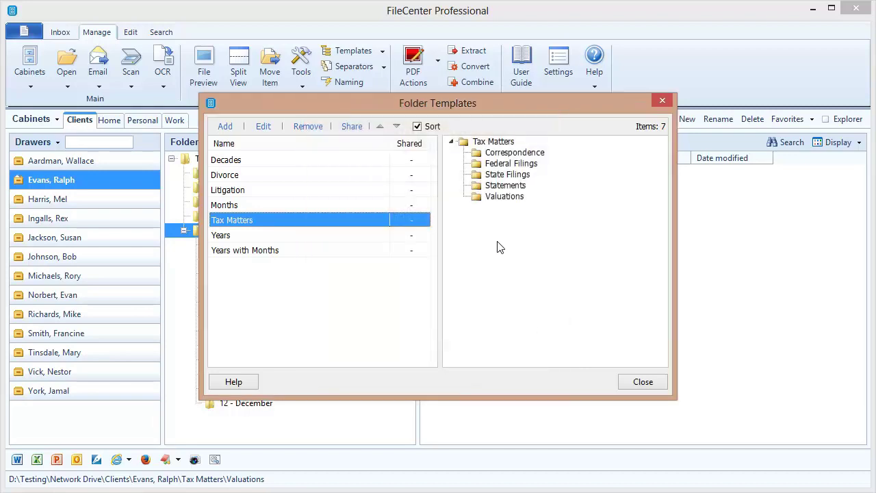
Draft a folder template named Template with two top-level folders and two child folders under the first, and discard it
click(227, 128)
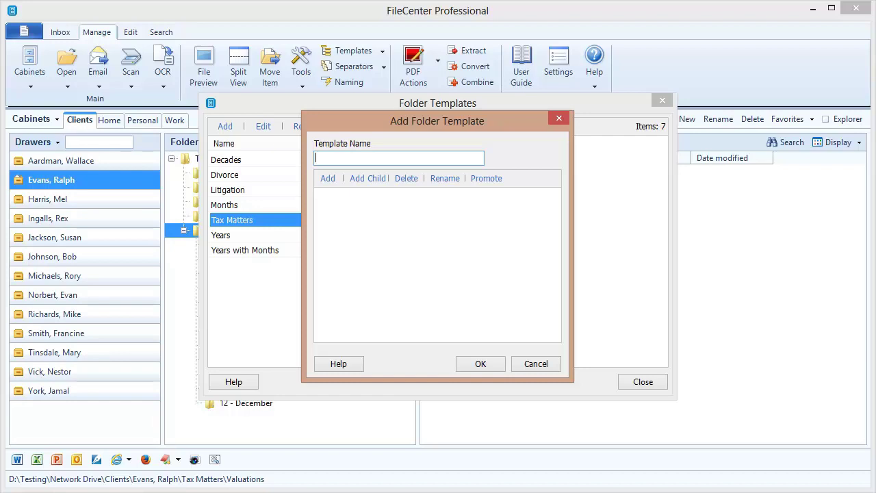
text(Template)
click(328, 179)
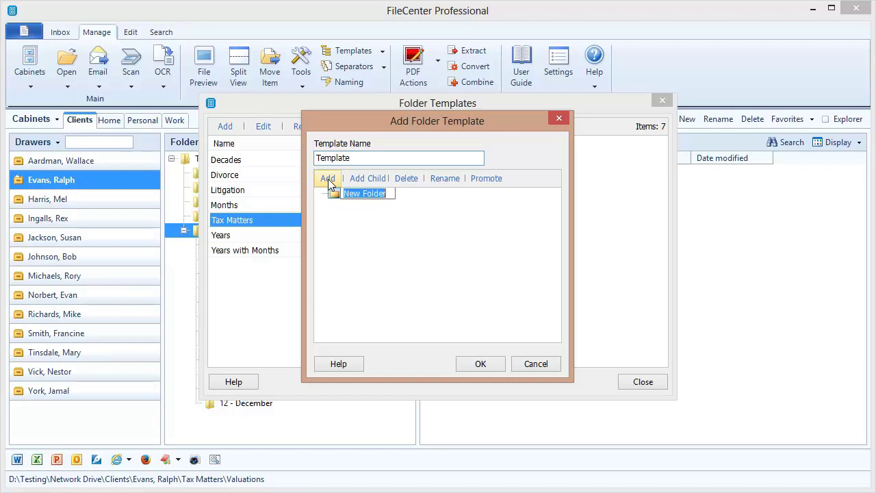
click(364, 181)
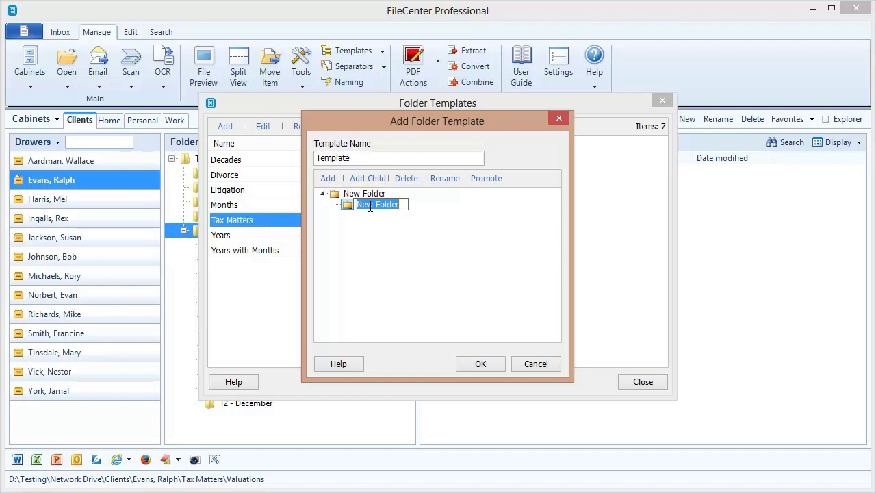
click(328, 179)
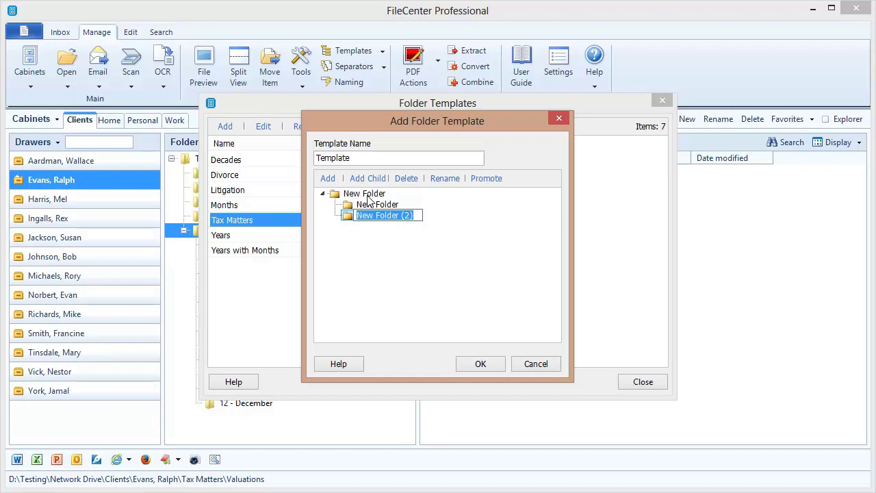
key(Return)
click(367, 195)
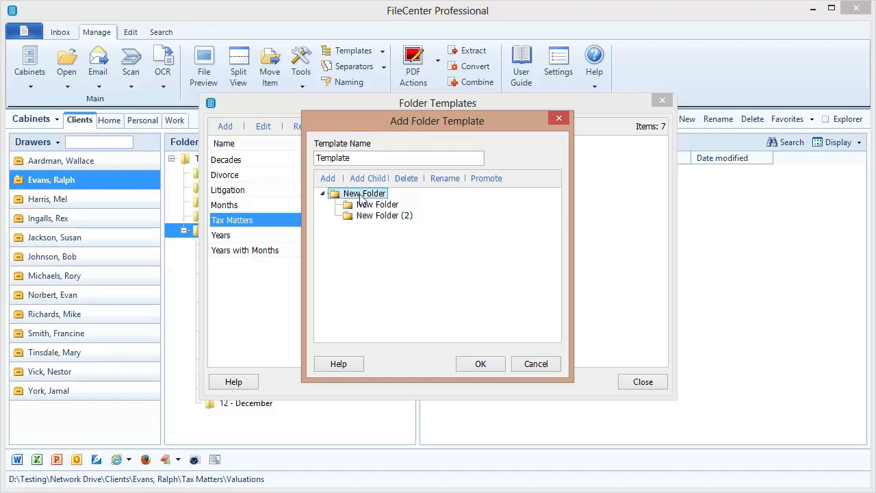
click(325, 179)
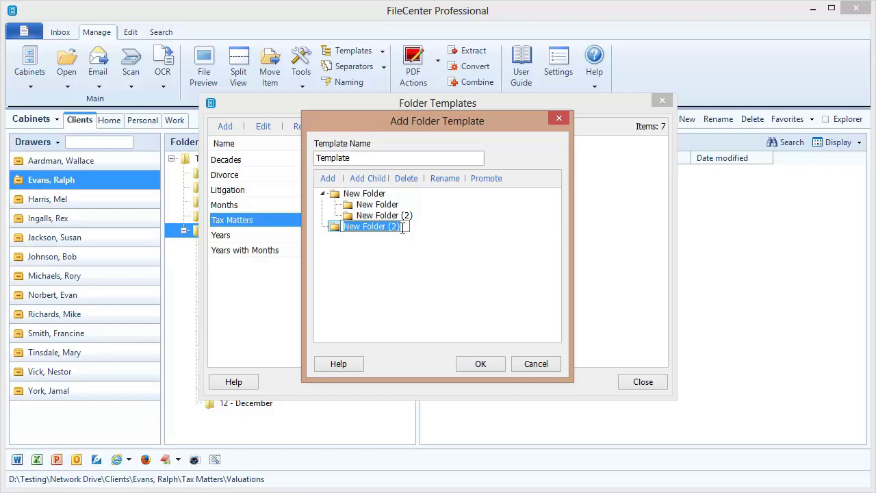
click(538, 365)
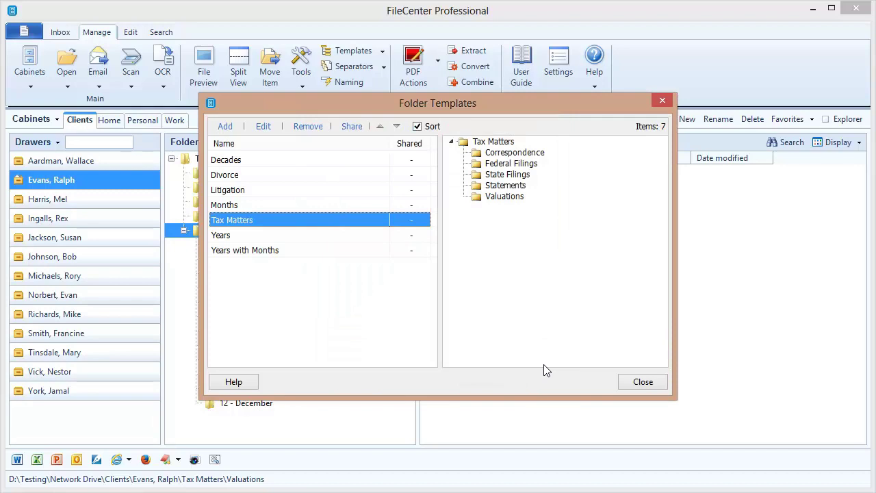
click(639, 381)
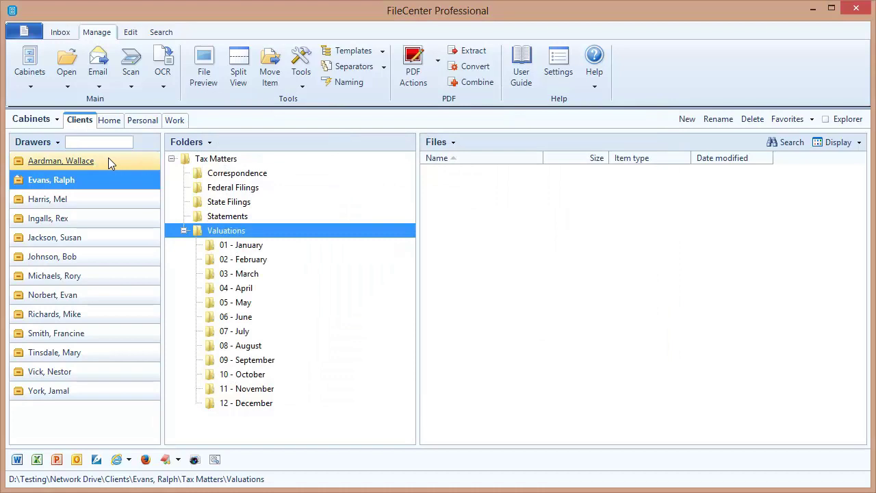
Create a folder template named Estate Planning from the first client's drawer in the Clients cabinet
click(109, 162)
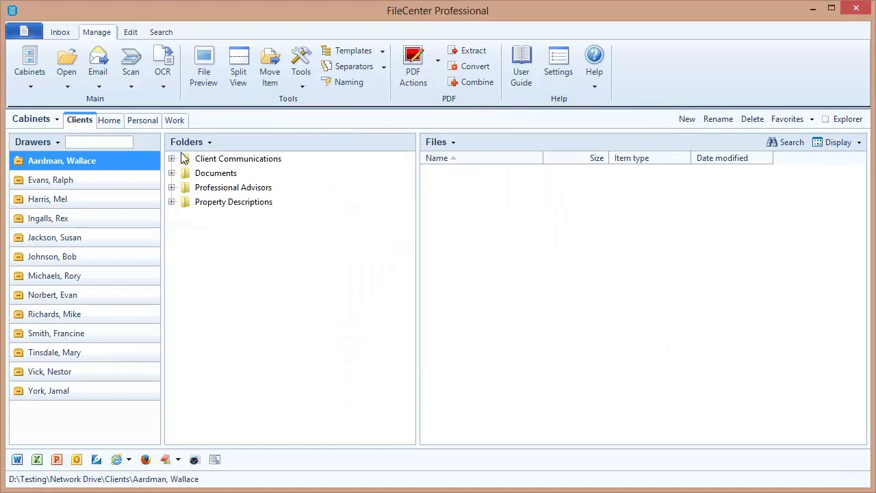
click(33, 142)
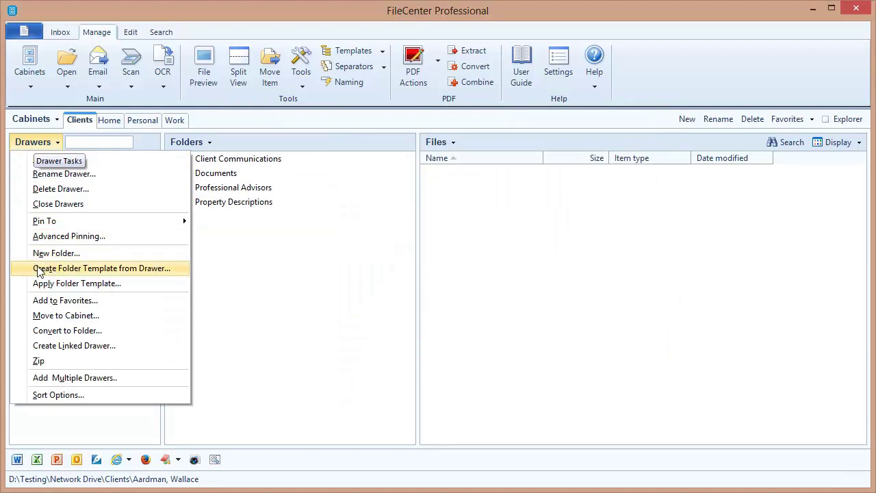
click(164, 274)
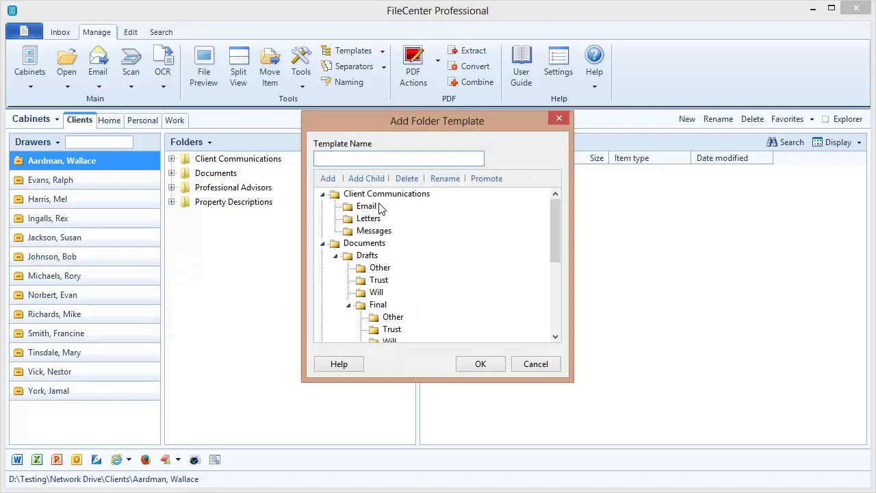
mouse_move(551, 225)
mouse_down()
mouse_move(578, 301)
mouse_move(558, 209)
mouse_up()
text(Estat Planning)
click(336, 157)
text(e)
click(479, 364)
Examine the folder structure of the Estate Planning template in the template list and close the list
click(350, 54)
click(263, 190)
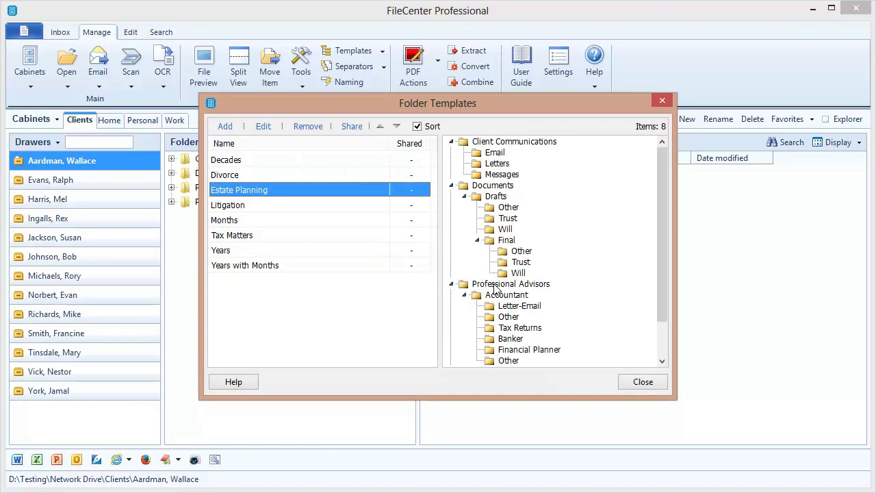
click(643, 382)
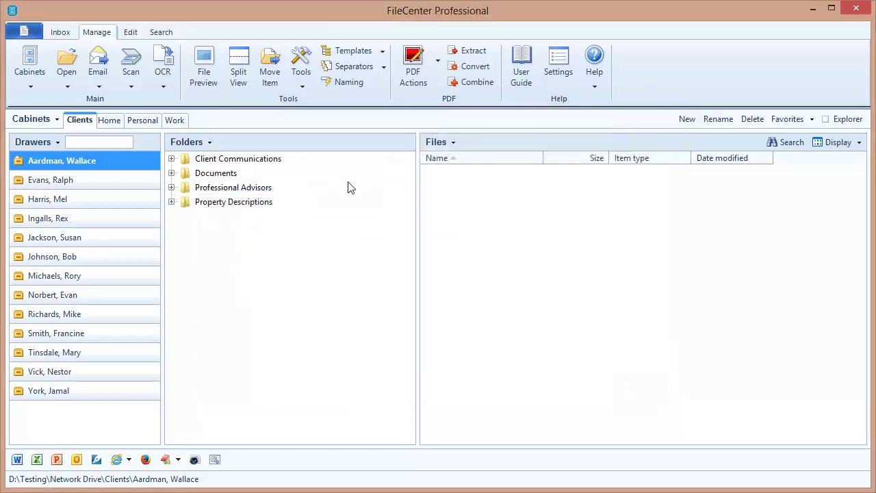
Expand the Property Descriptions folder and view the command for creating a folder template from it
click(210, 208)
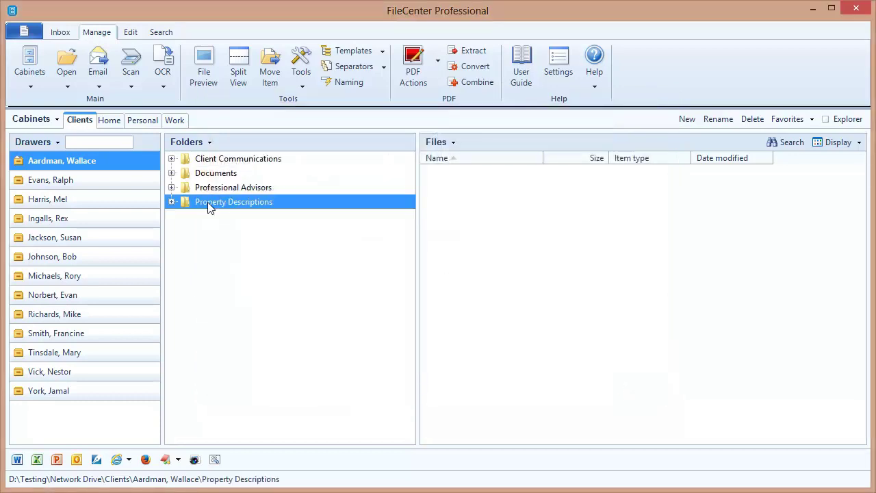
click(172, 201)
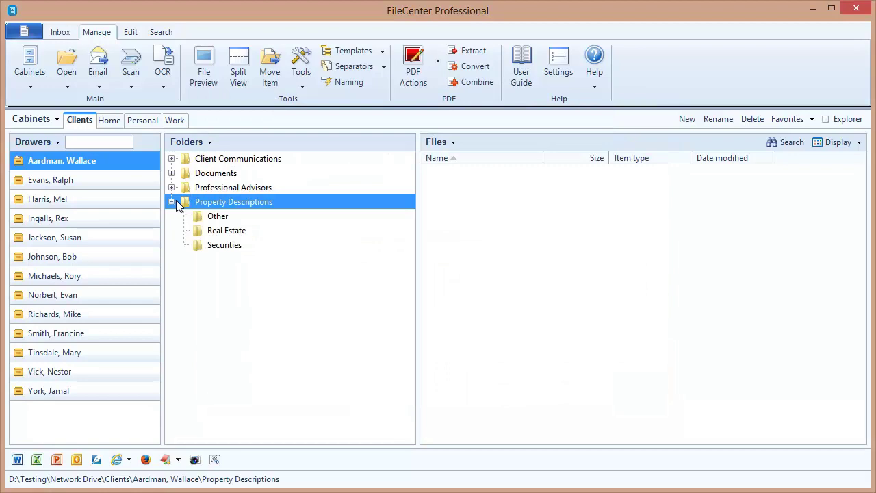
click(199, 145)
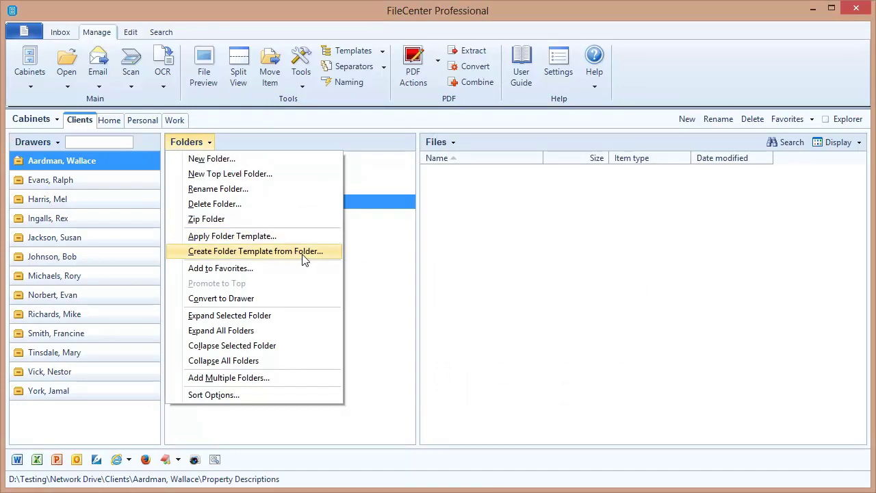
click(264, 142)
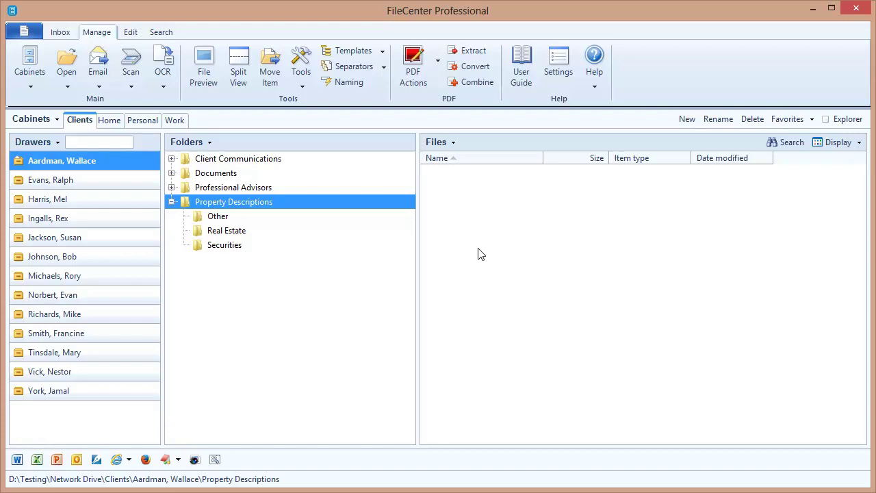
Review the Estate Planning template and the template management options in the folder template list, and close the list
click(353, 51)
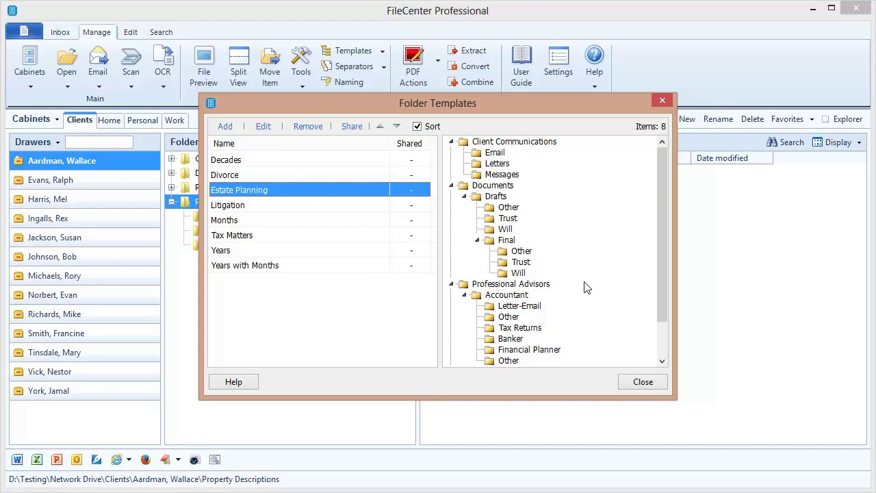
click(634, 381)
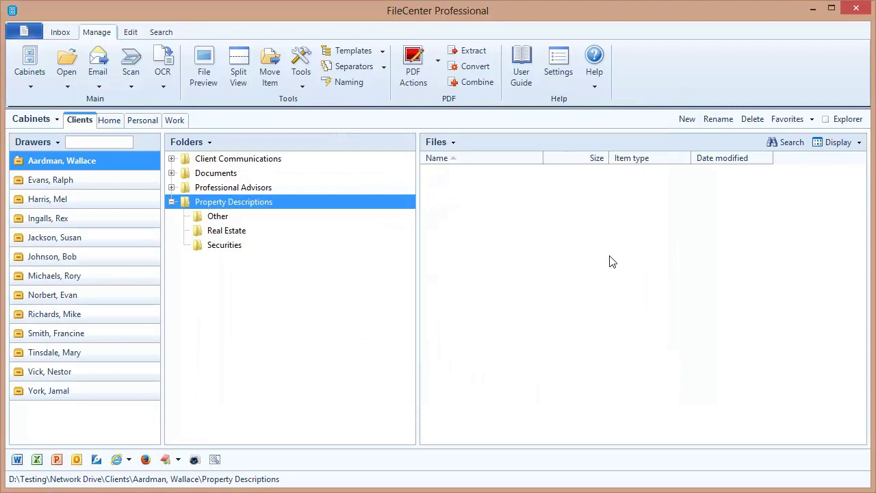
Create a folder template named Current Cabinet from the entire Clients cabinet
right_click(83, 122)
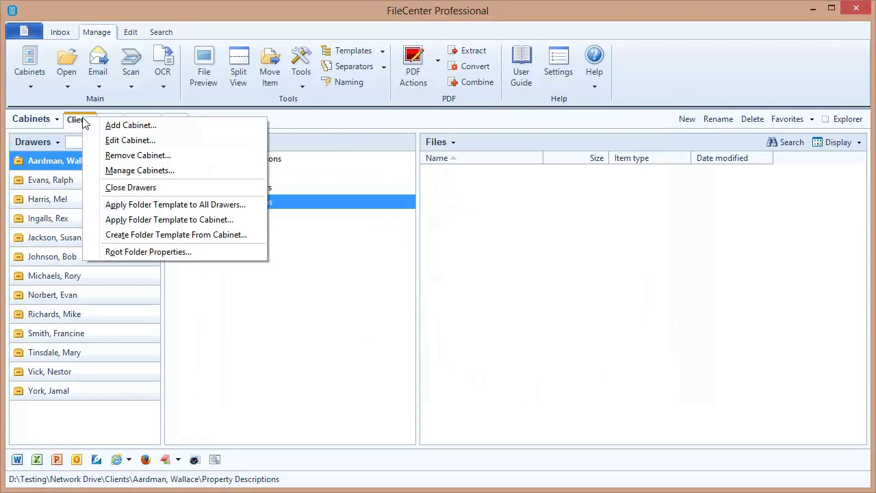
click(259, 236)
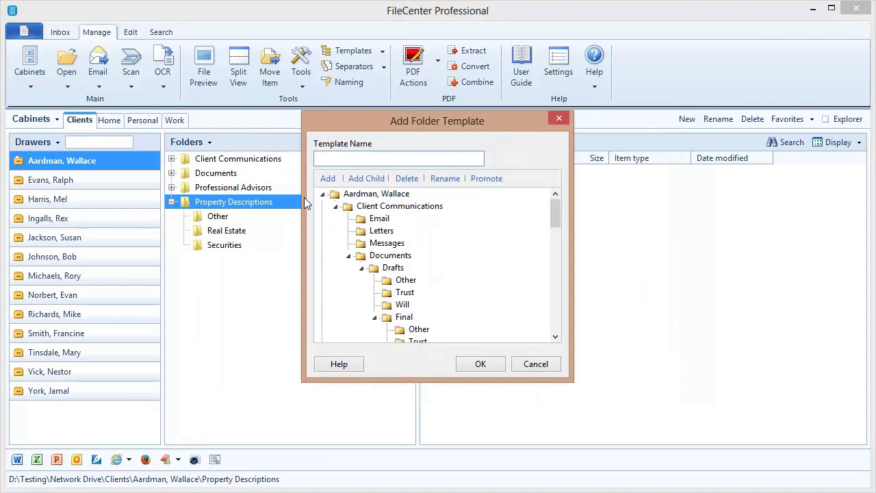
text(Current Cabinet)
drag(558, 211, 536, 217)
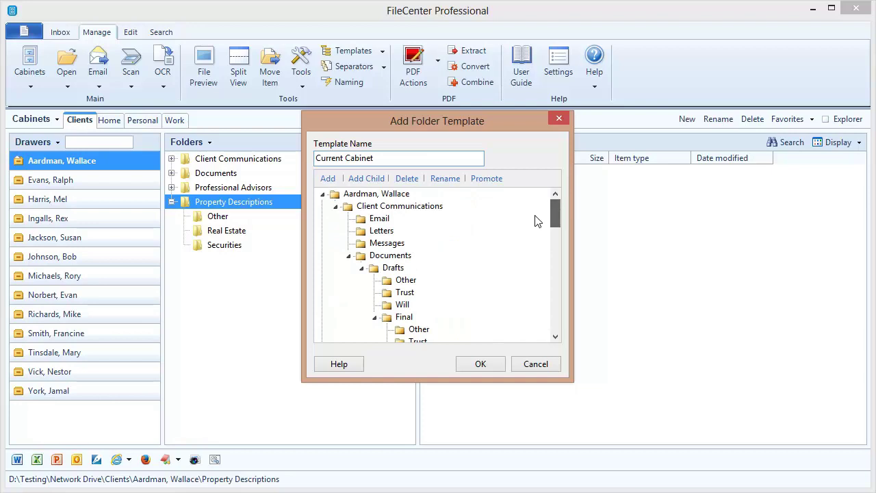
click(478, 365)
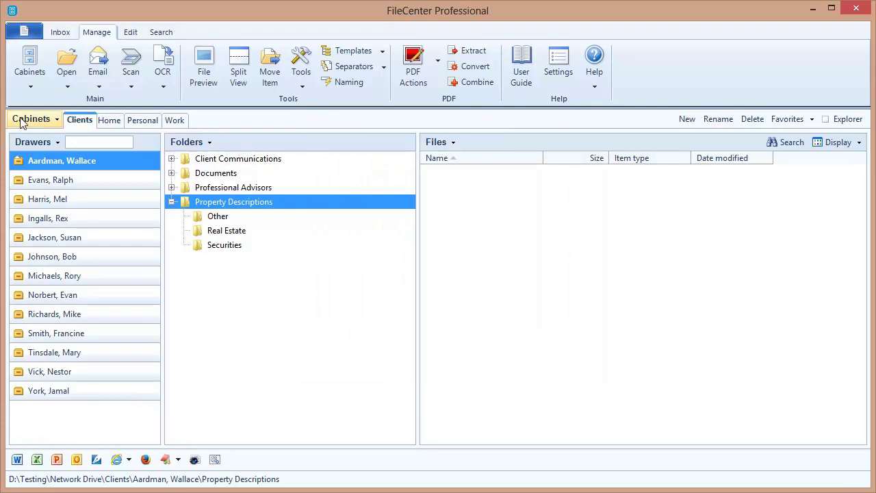
Add a standard cabinet named New Year that uses the default location
click(57, 119)
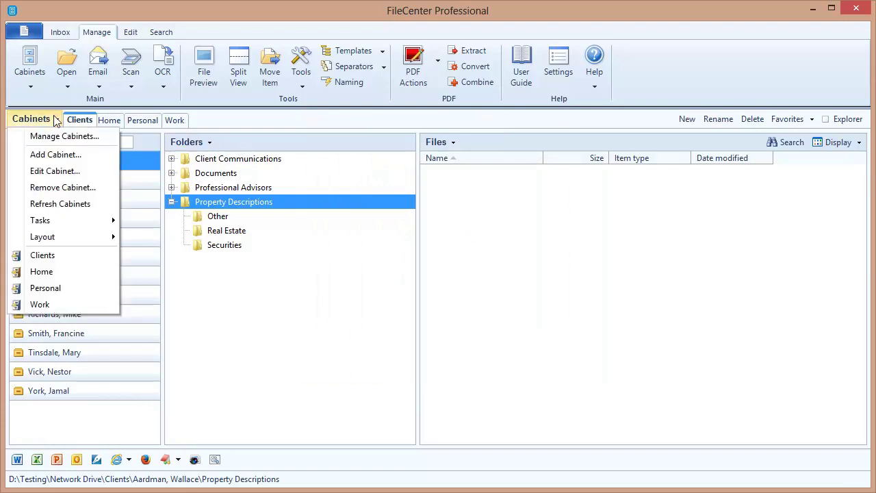
click(55, 155)
text(New Year)
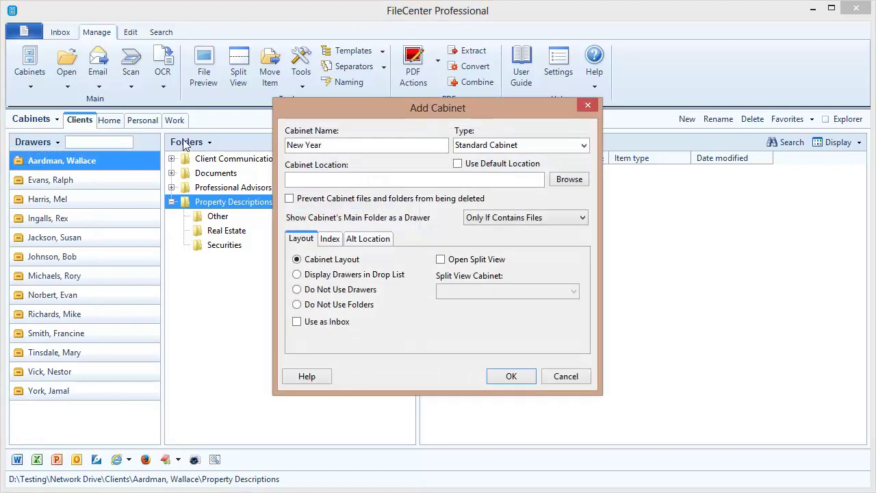
click(457, 164)
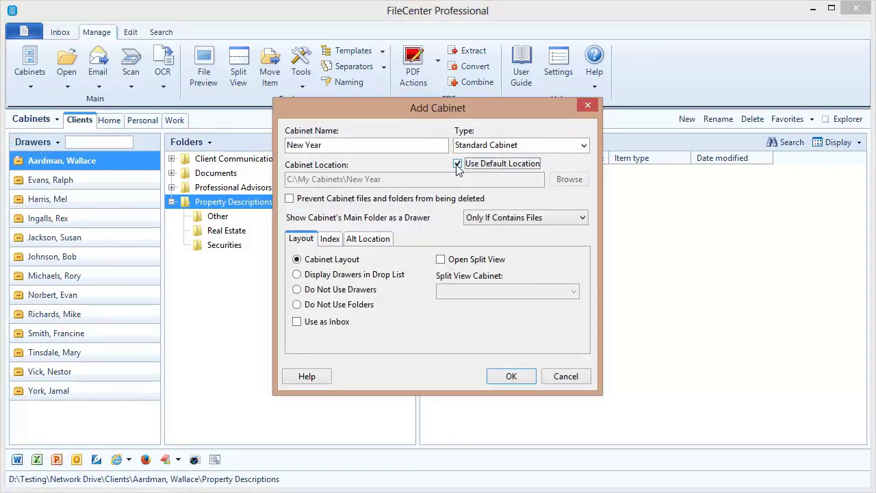
click(515, 377)
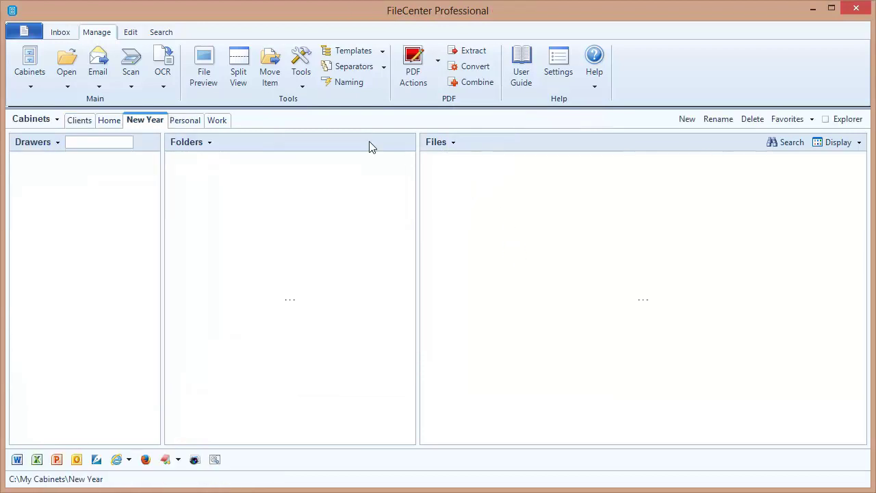
Apply the Current Cabinet folder template to the New Year cabinet and inspect the folders in its first two drawers
right_click(152, 120)
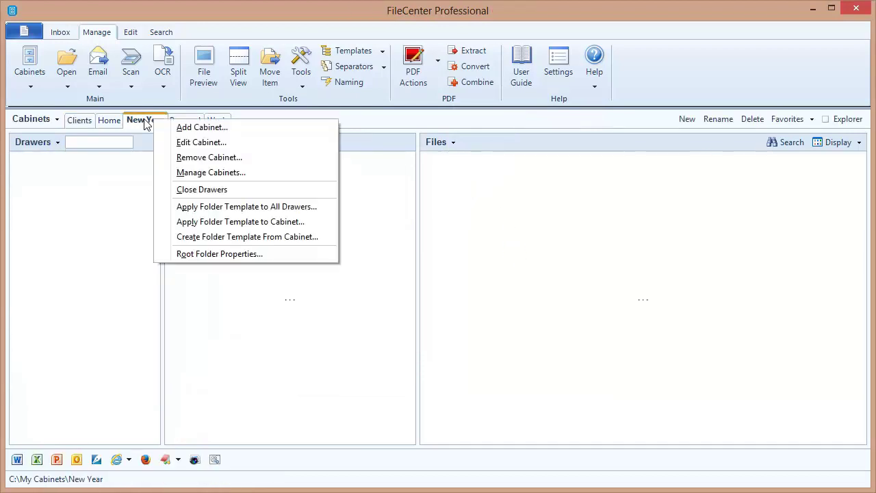
click(296, 222)
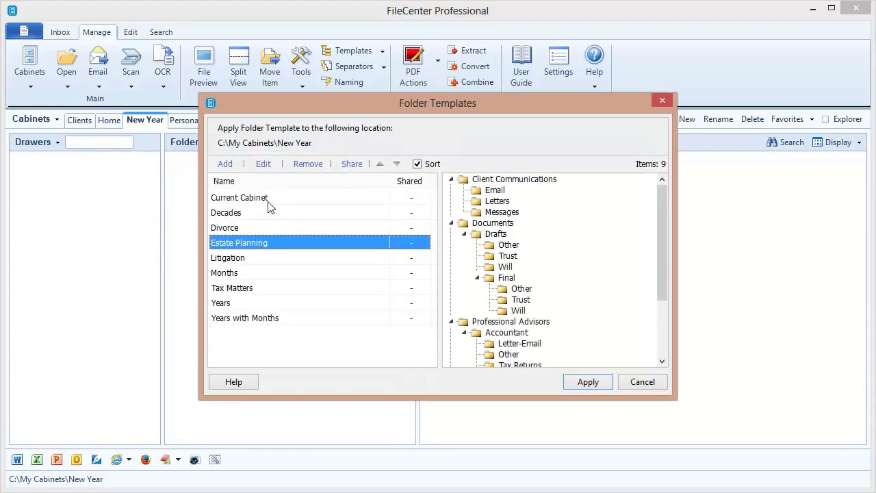
click(261, 198)
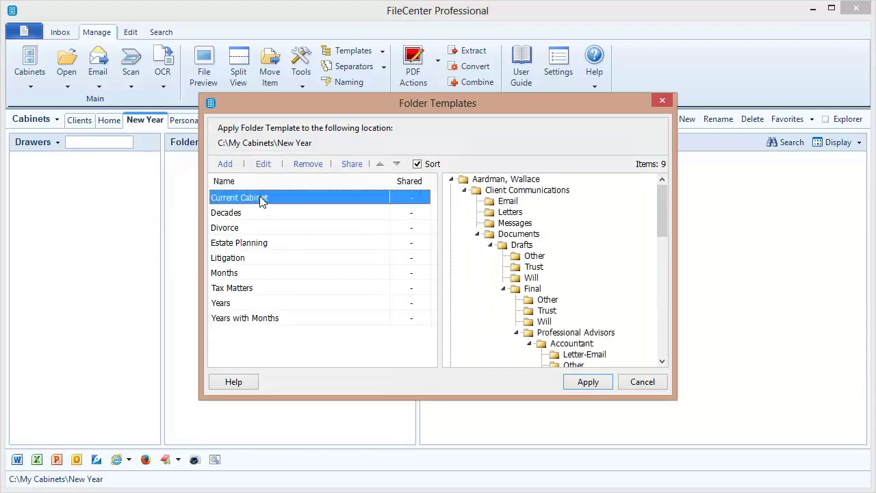
click(593, 382)
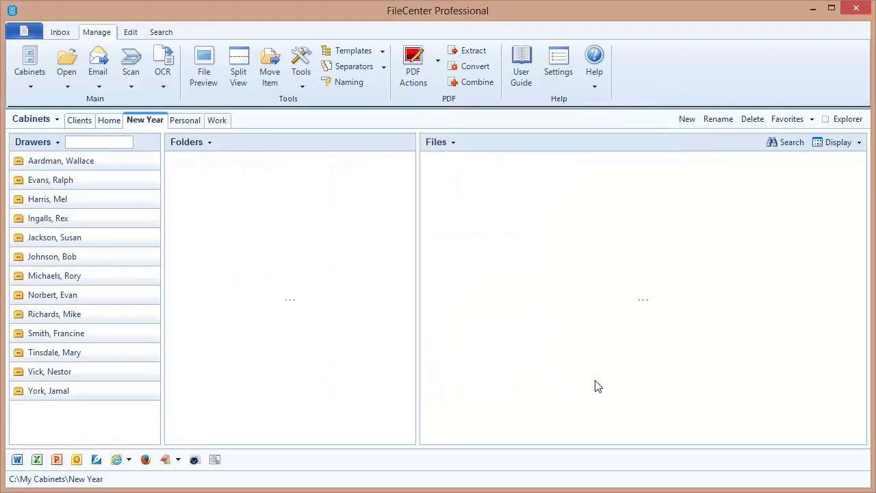
click(93, 168)
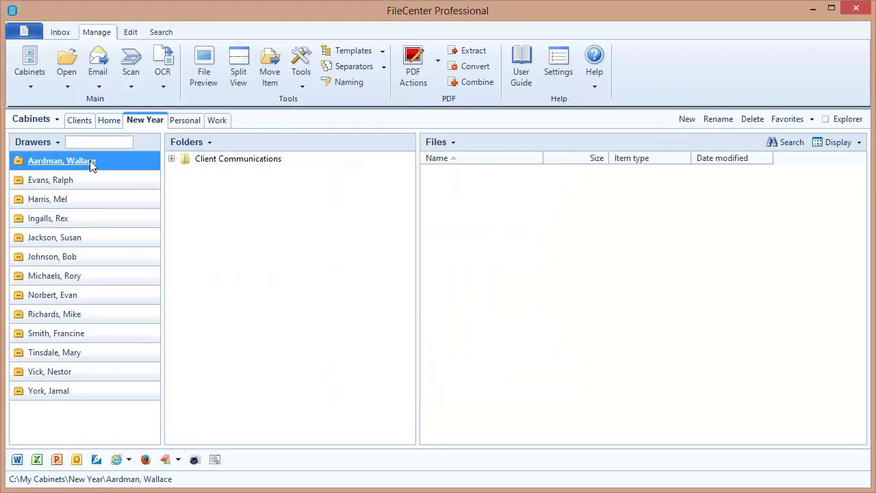
click(93, 182)
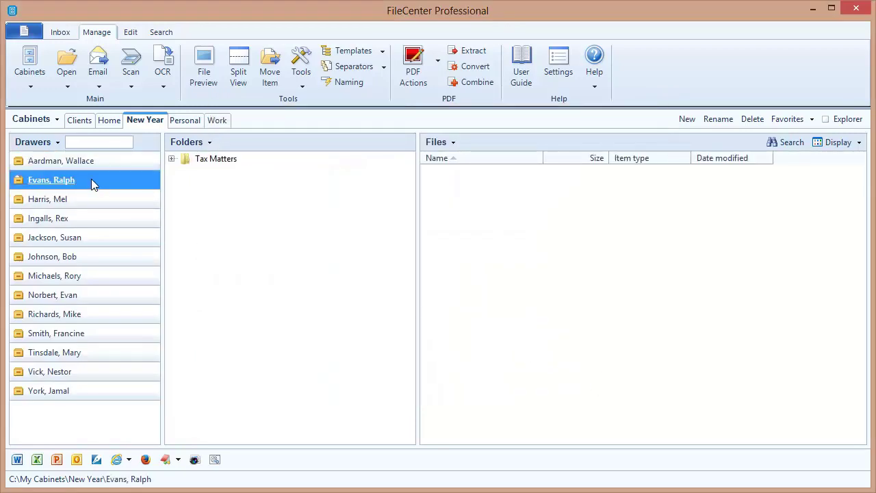